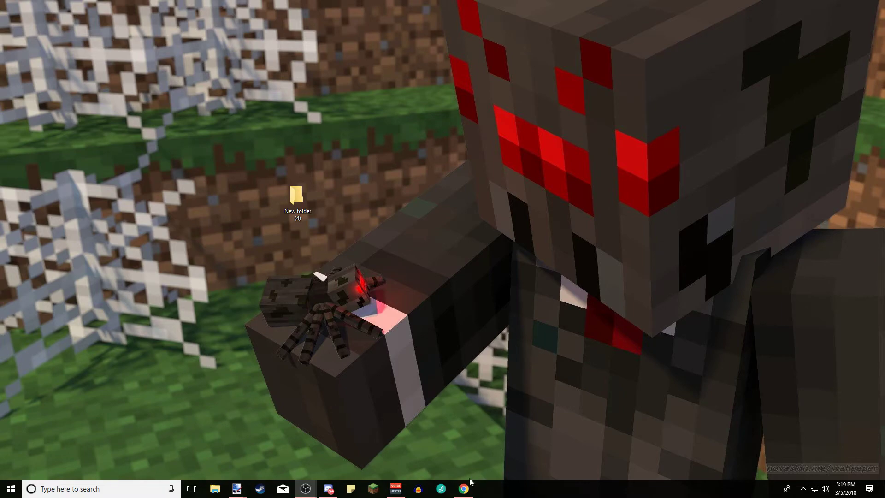
Switch to Chrome and look through the shader packs listed on the Top Shader Packs for Minecraft page
click(467, 492)
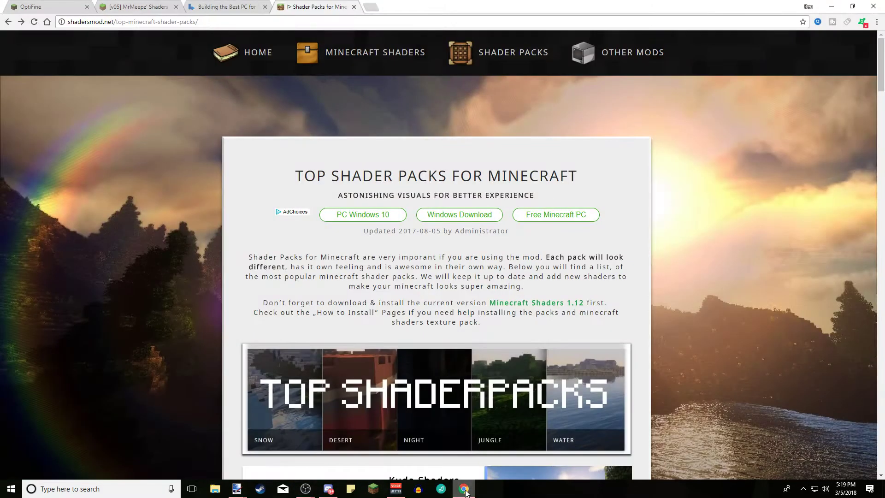
scroll(364, 342, down, 6)
scroll(363, 342, down, 3)
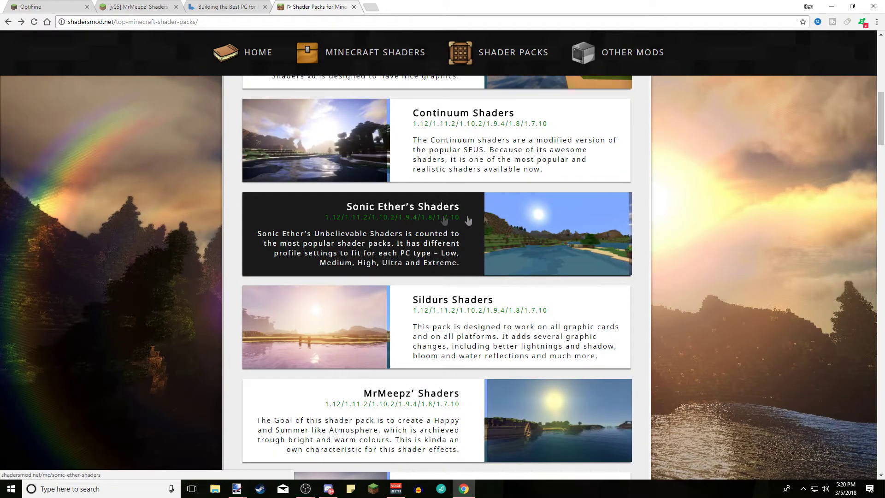
scroll(487, 221, up, 6)
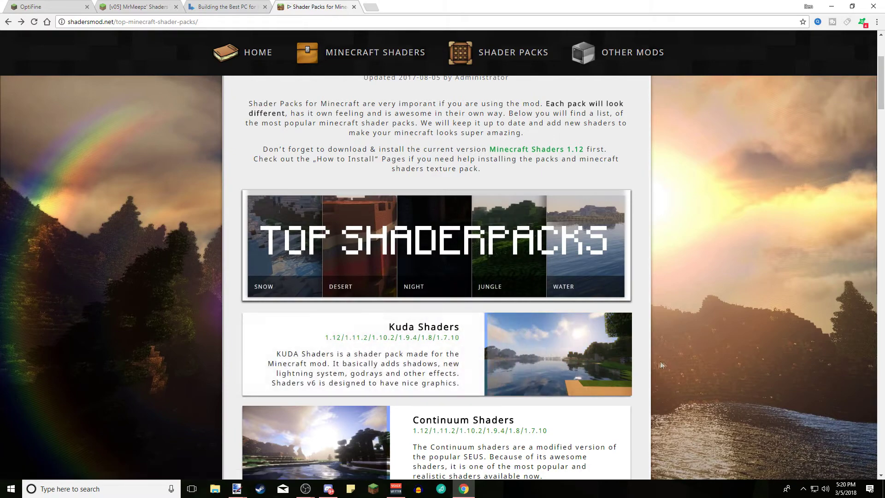
scroll(671, 363, down, 5)
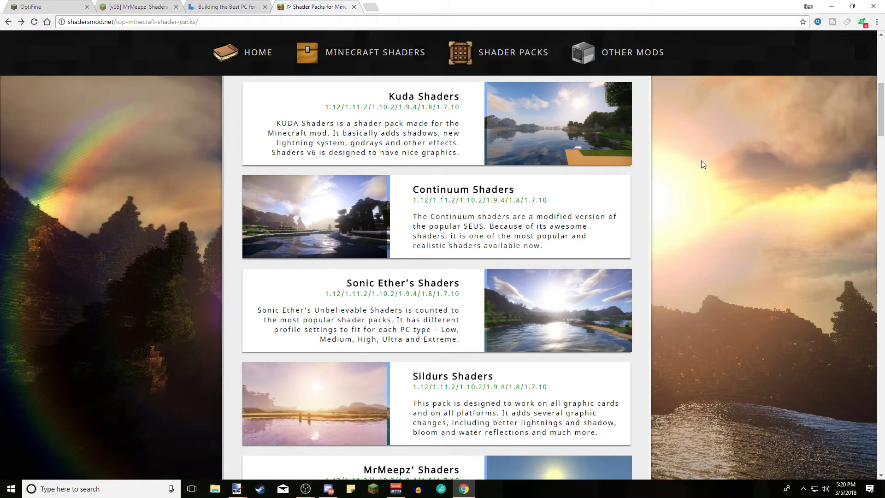
Download OptiFine 1.12.2 HD U C9 from the mirror on the OptiFine downloads page and keep the flagged jar file
click(54, 9)
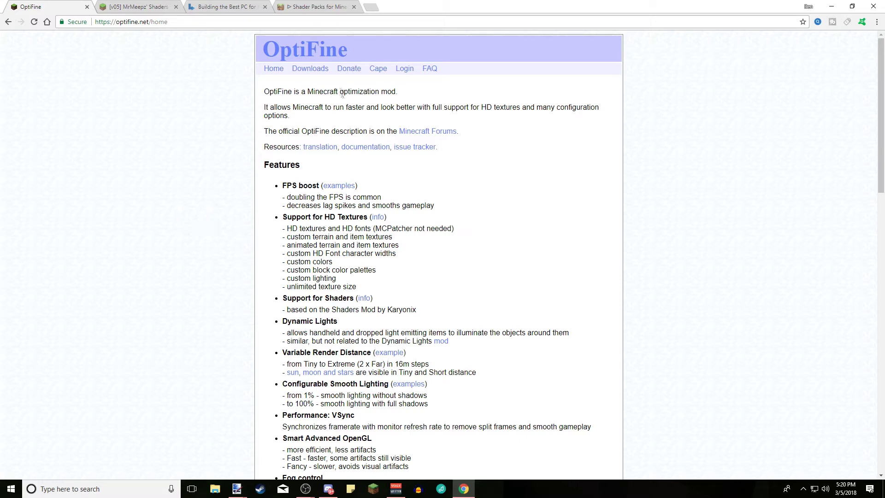
click(319, 73)
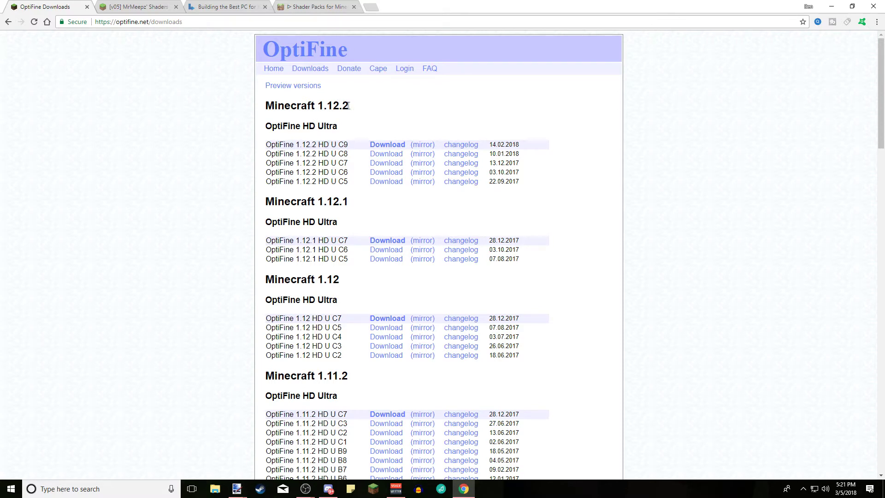
drag(354, 108, 340, 107)
click(356, 112)
click(424, 148)
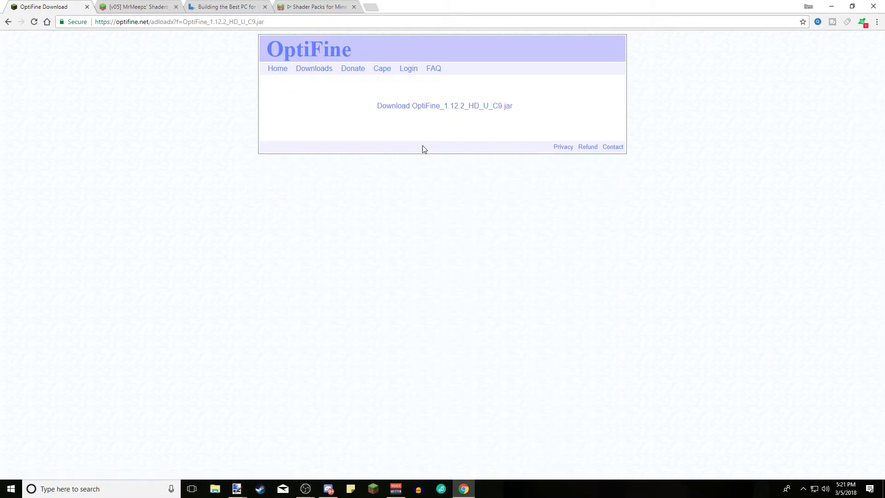
click(435, 108)
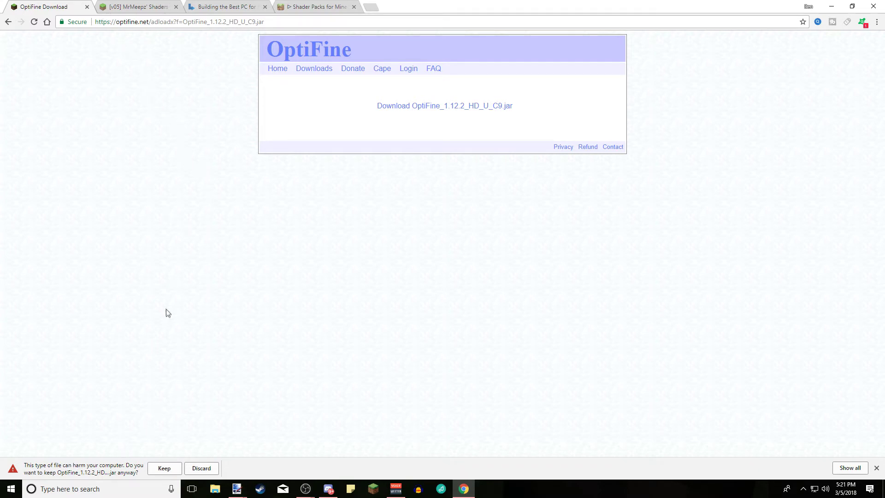
click(164, 469)
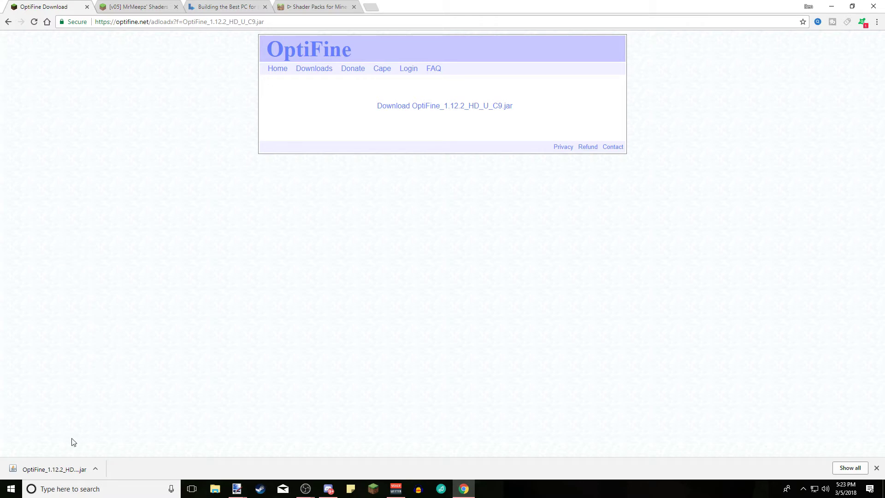
Run the downloaded OptiFine jar and install OptiFine HD Ultra C9 into the default .minecraft folder
click(67, 469)
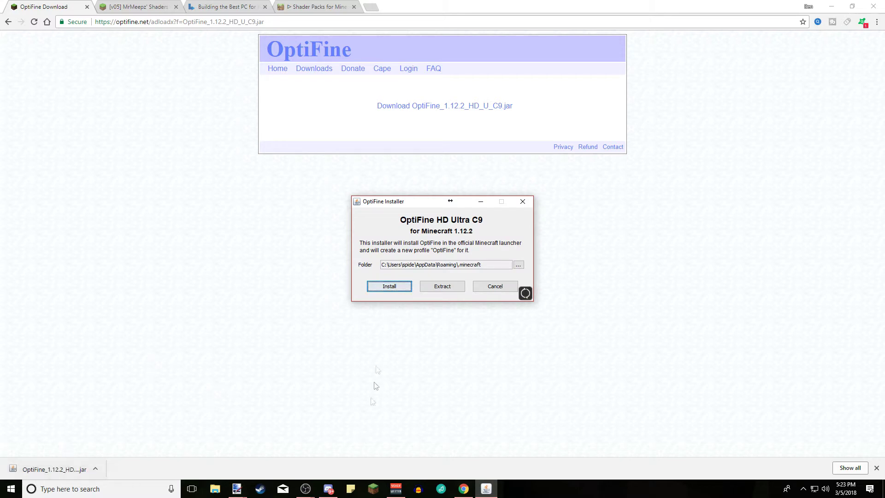
click(397, 289)
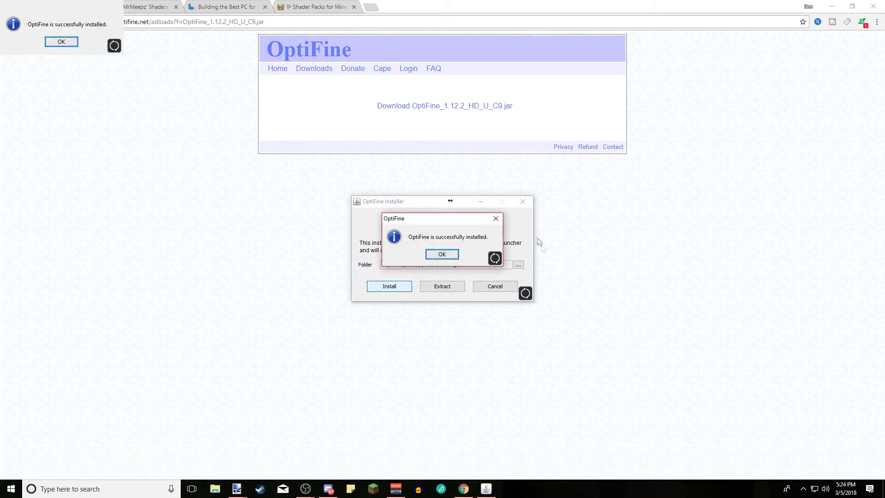
click(442, 254)
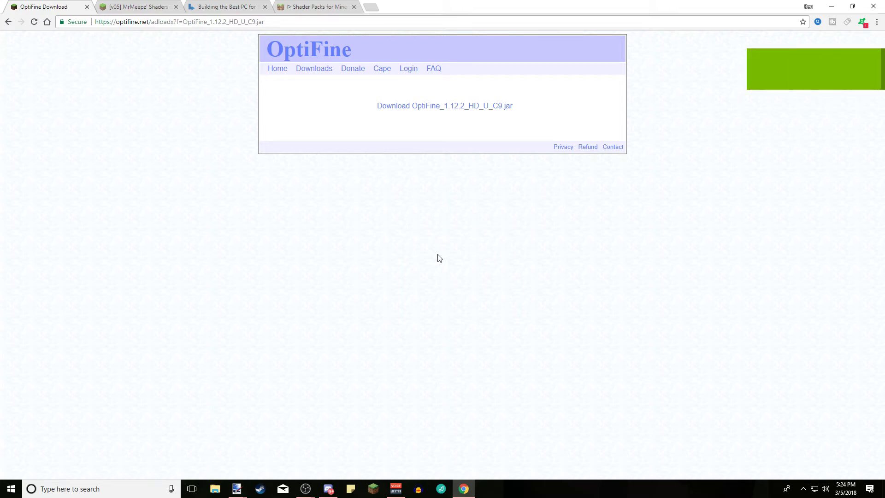
Search Google for java in a new tab, then download the free Windows installer from java.com and launch JavaSetup8u161.exe
click(374, 11)
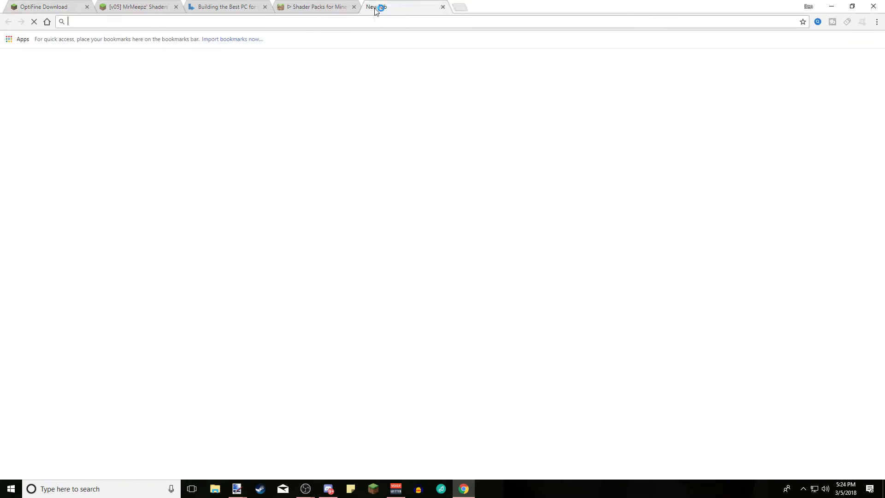
click(307, 243)
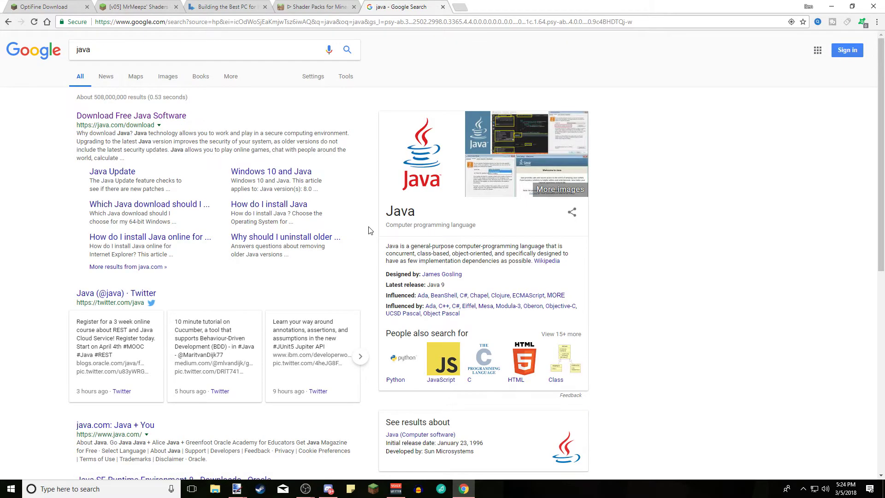
click(134, 119)
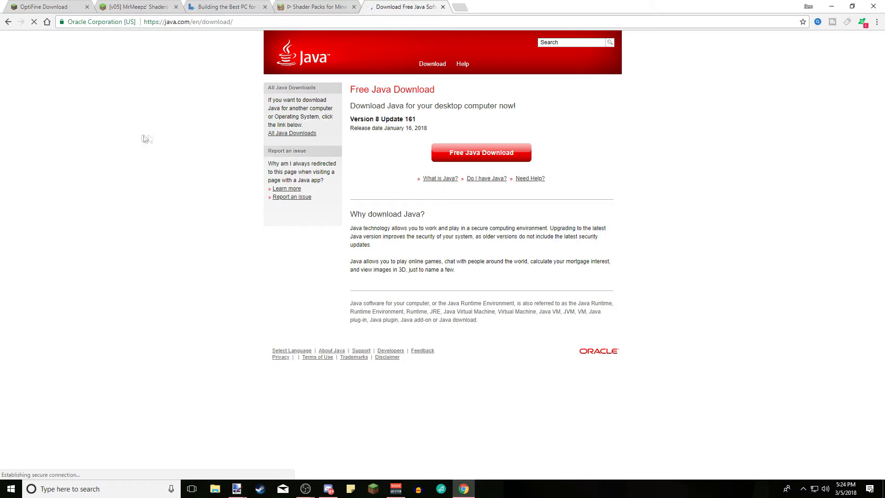
click(488, 158)
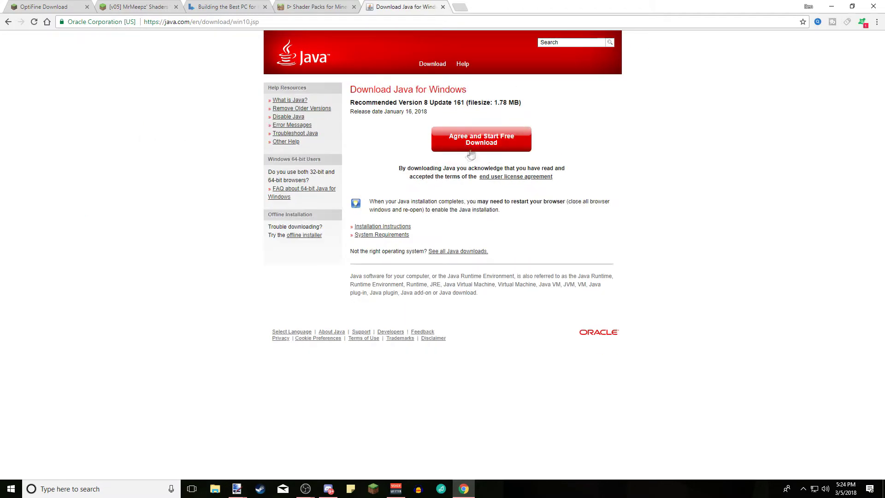
click(481, 139)
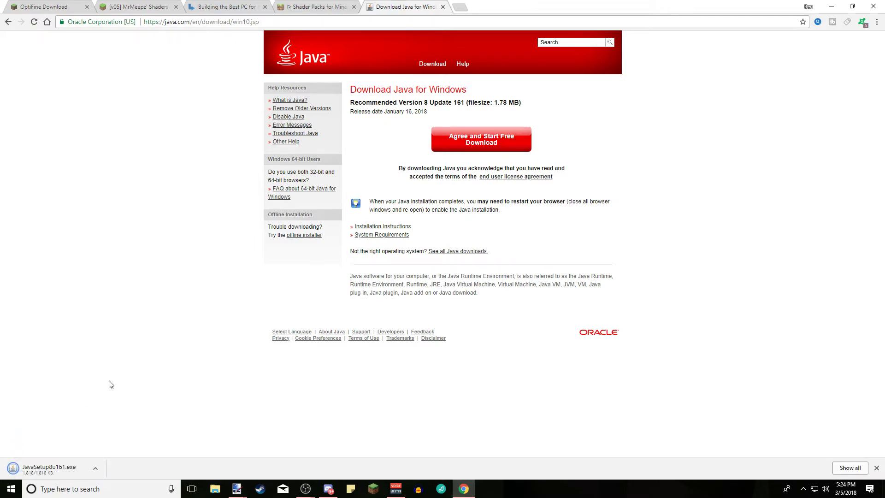
click(37, 467)
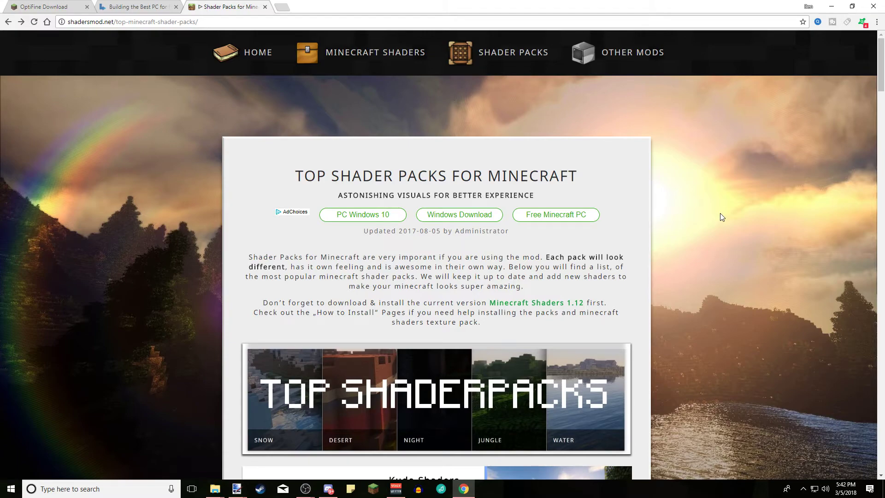
Open the MrMeepz' Shaders page from the top shader packs list
scroll(722, 217, down, 7)
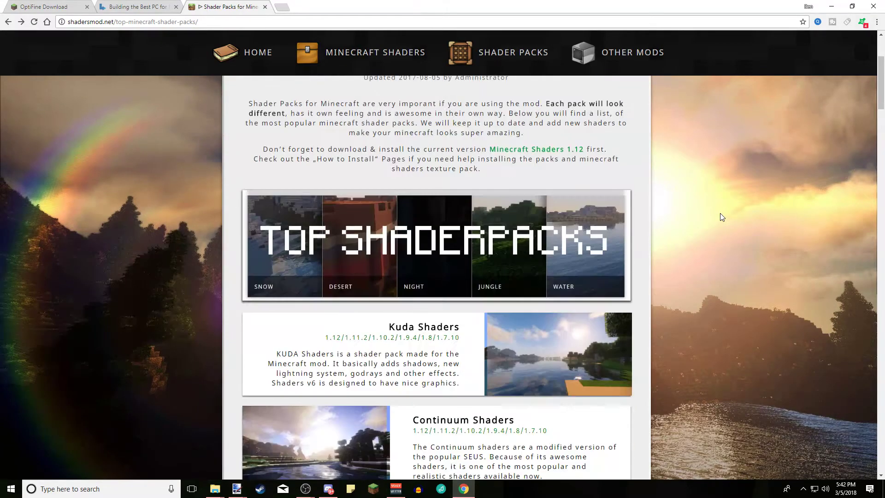
scroll(722, 217, down, 3)
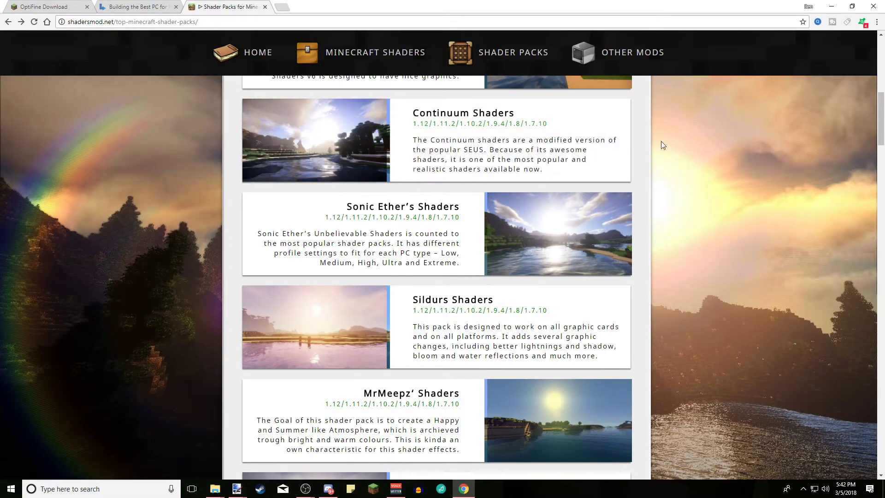
scroll(742, 174, down, 3)
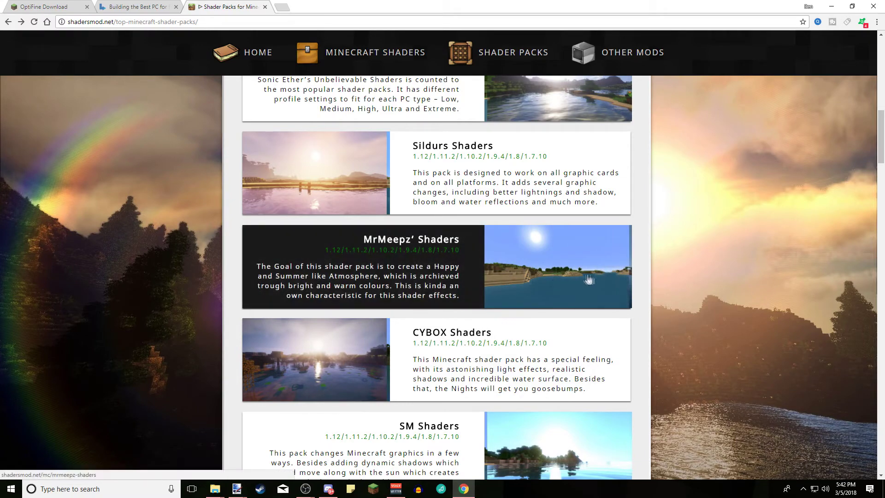
click(569, 277)
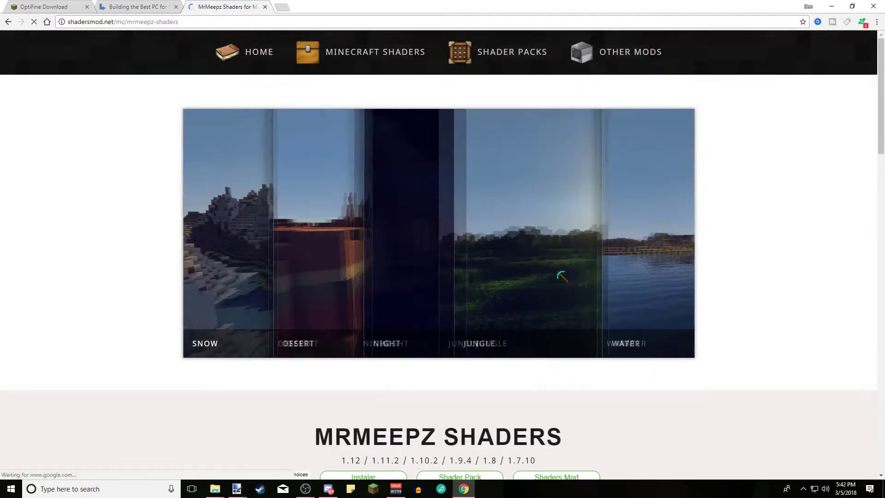
Follow the download link at the end of the MrMeepz Shaders page to its Minecraft Forum thread
scroll(595, 298, down, 12)
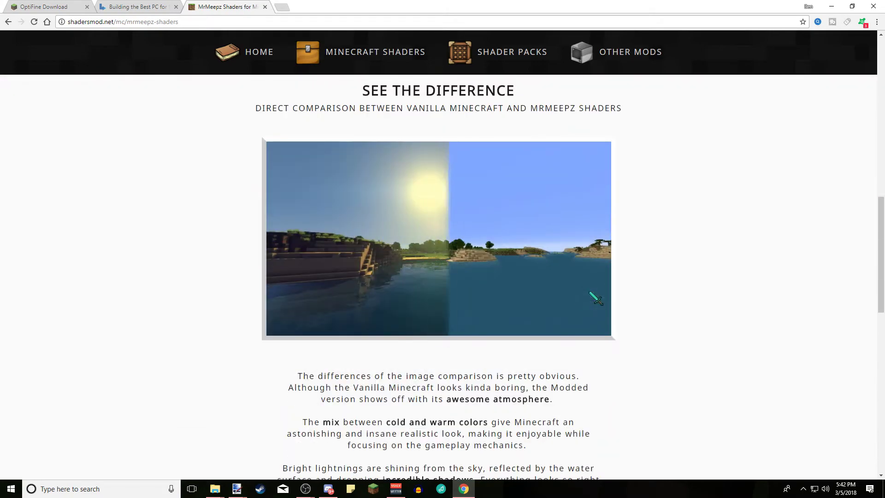
scroll(592, 296, down, 6)
scroll(592, 295, down, 3)
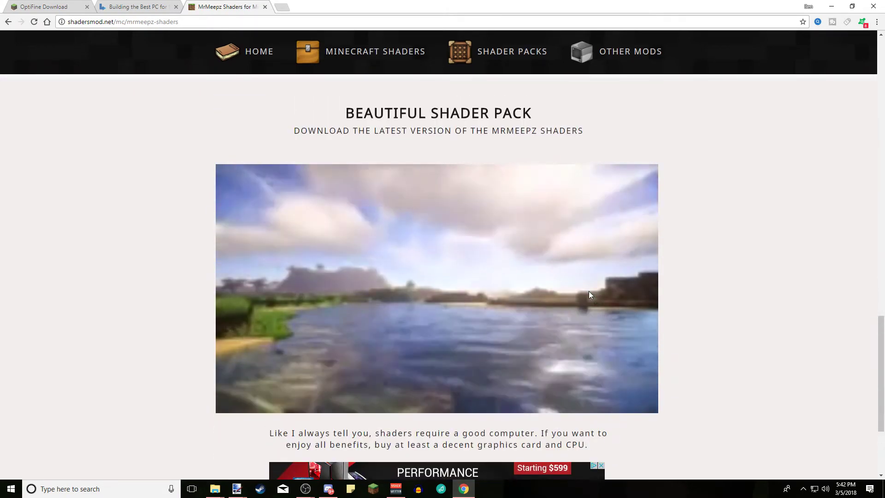
scroll(589, 293, down, 2)
scroll(589, 294, down, 2)
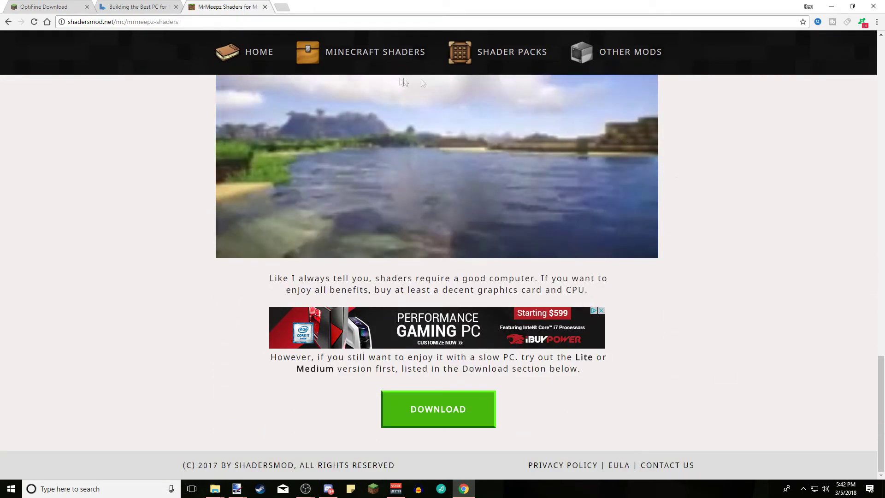
click(428, 408)
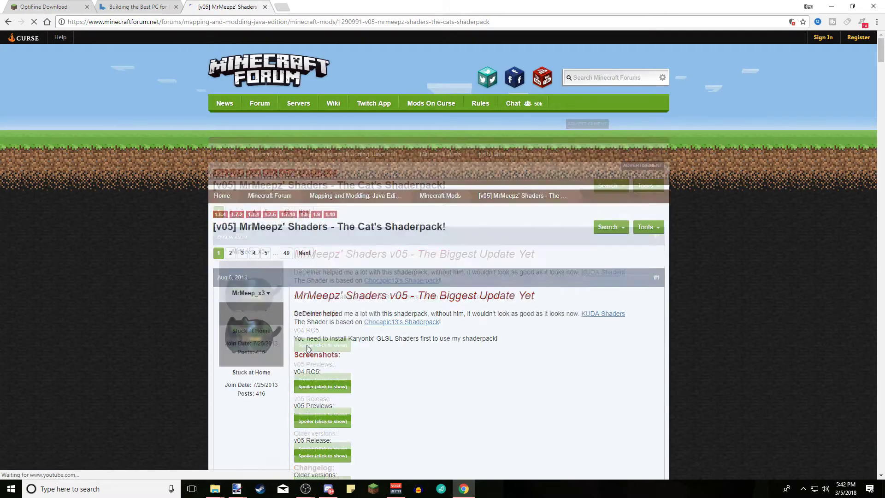
Reveal the v04 RC5 screenshot spoiler in the MrMeepz' Shaders forum thread and view the image
scroll(313, 364, down, 8)
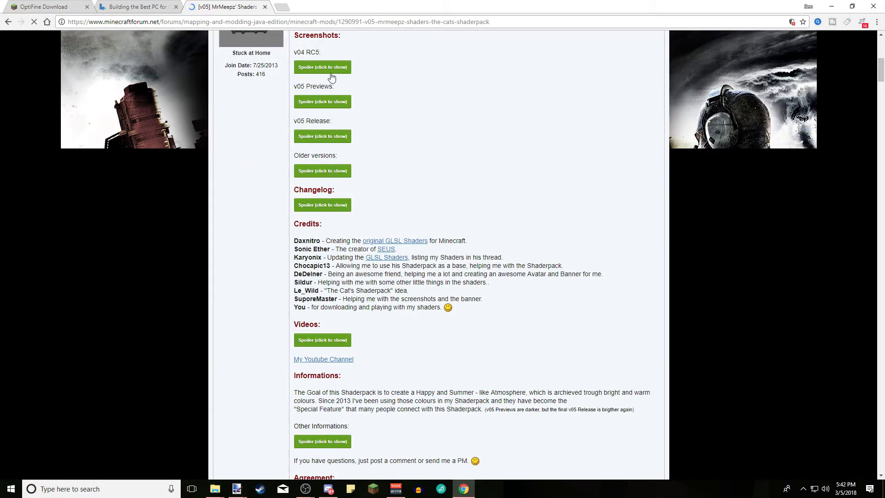
scroll(341, 209, up, 3)
click(330, 219)
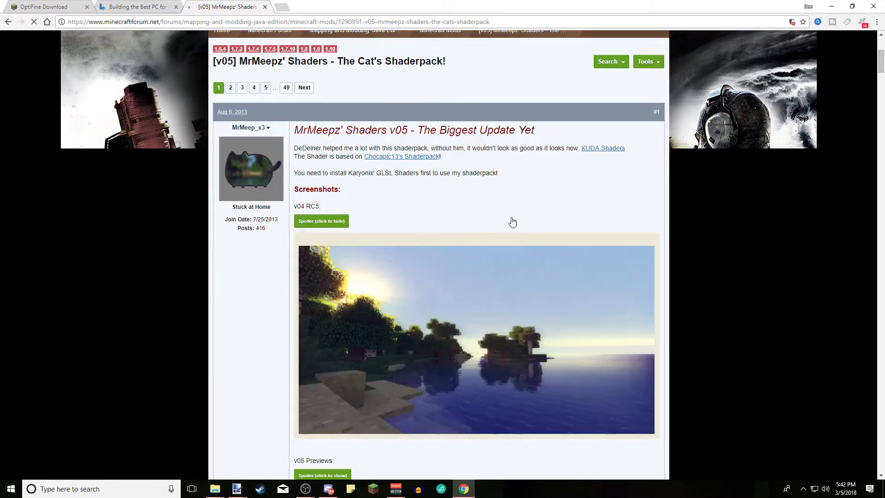
scroll(511, 220, down, 2)
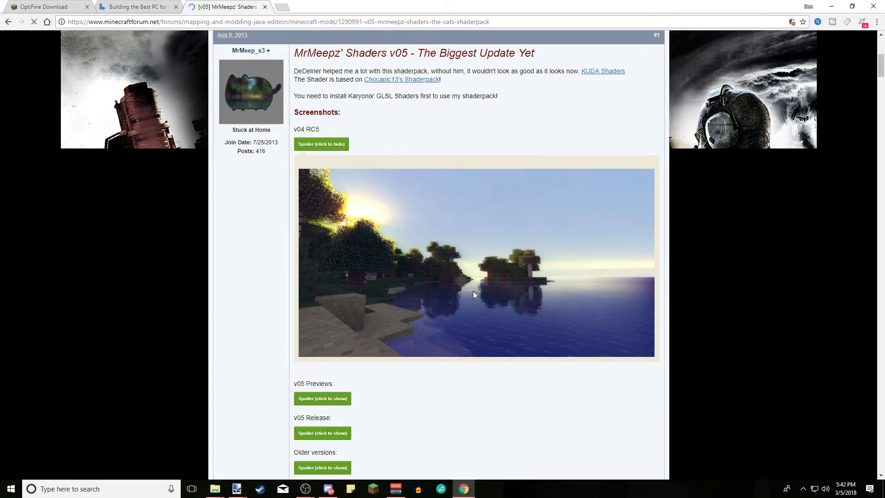
Download the v05 Ultra+ version of MrMeepz' Shaders from the thread's Downloads section through MediaFire
scroll(466, 269, down, 5)
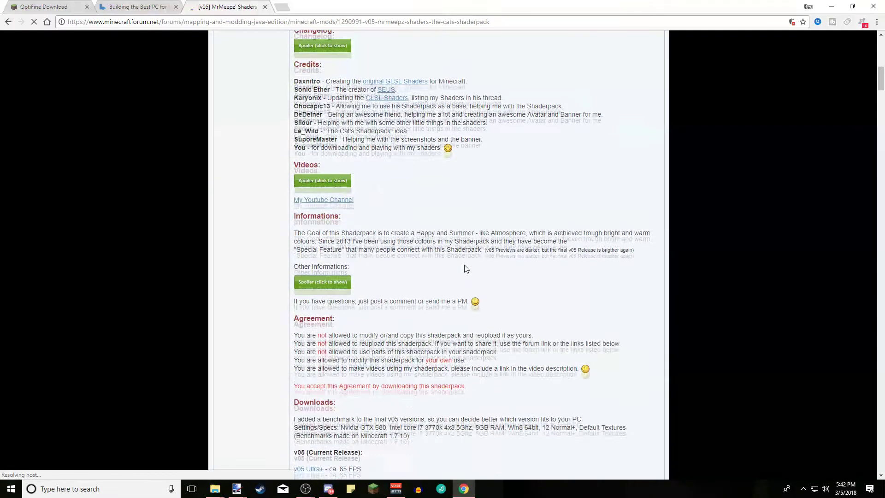
scroll(466, 268, down, 5)
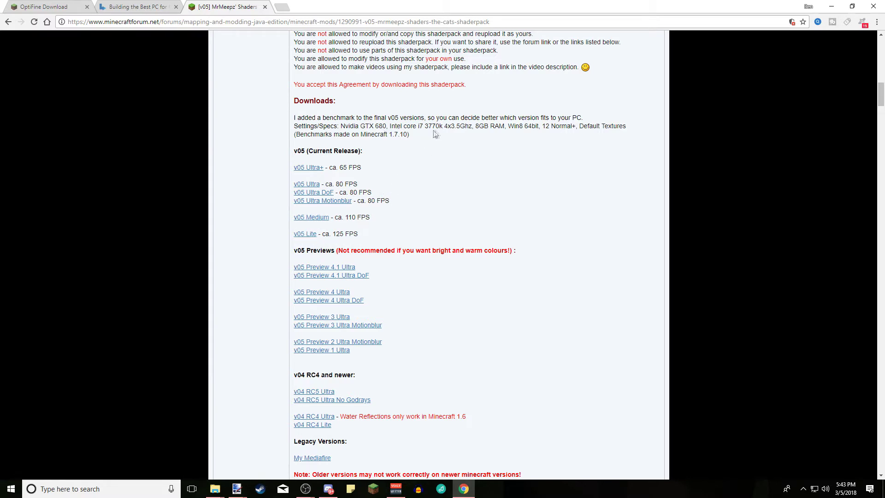
click(317, 170)
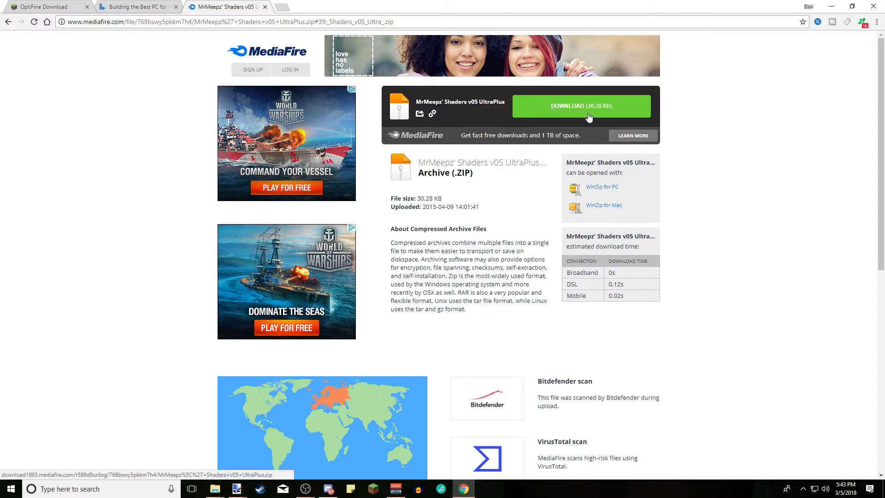
click(563, 112)
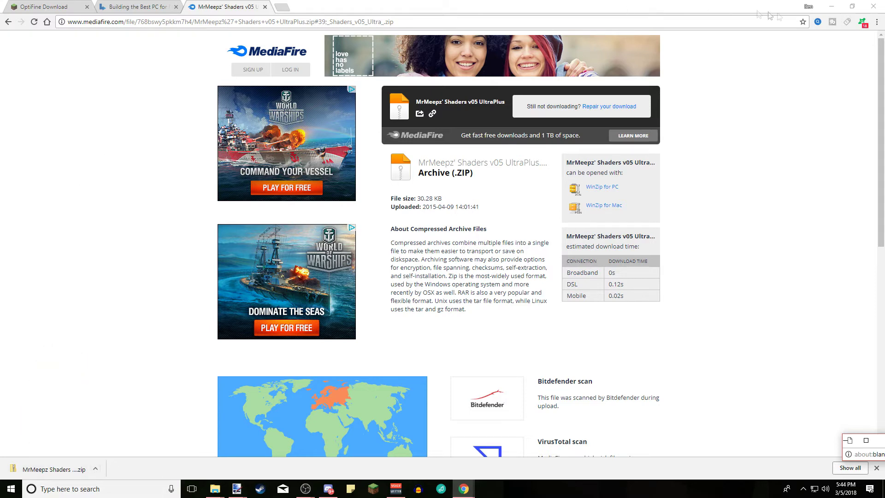
Show the downloaded MrMeepz Shaders v05 UltraPlus.zip in its Downloads folder and minimize the main browser window
click(95, 469)
click(115, 437)
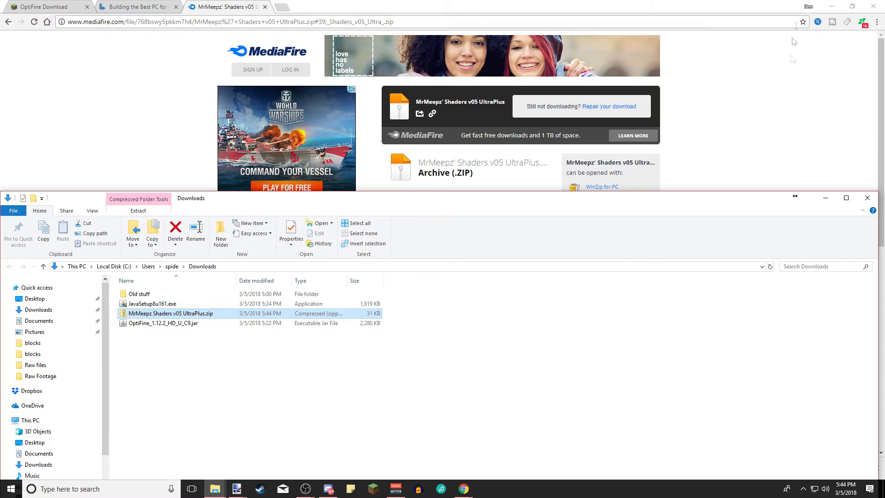
click(831, 7)
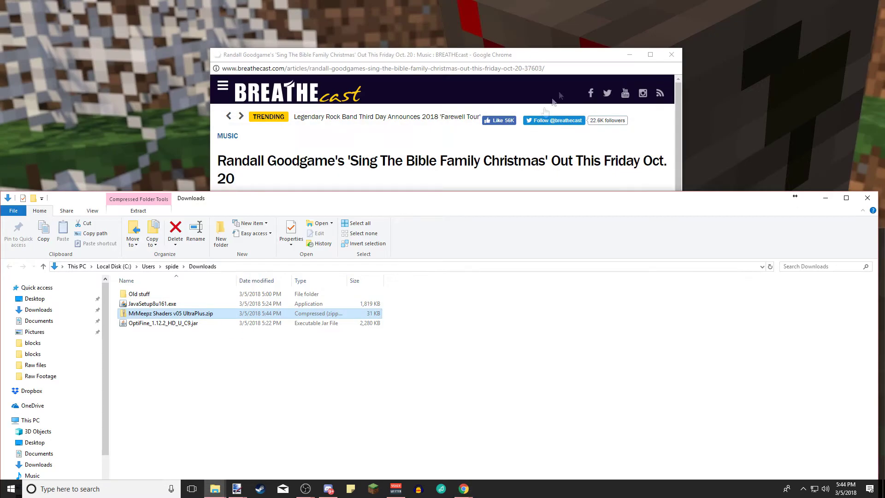
Close the pop-up article window and move and narrow the Downloads folder window to make room on the desktop
click(530, 62)
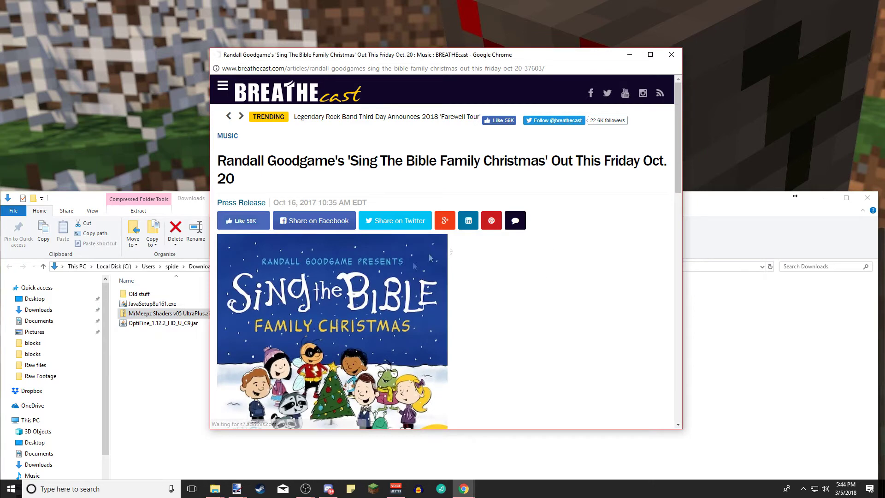
click(674, 55)
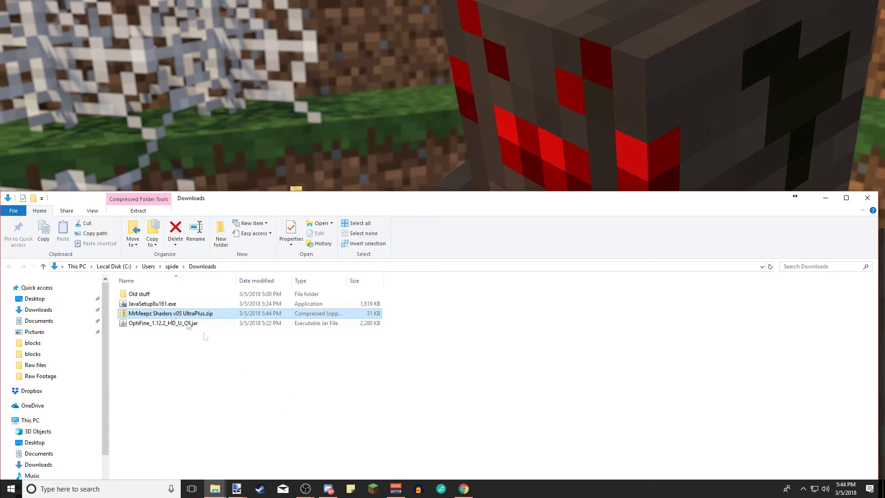
drag(504, 200, 492, 30)
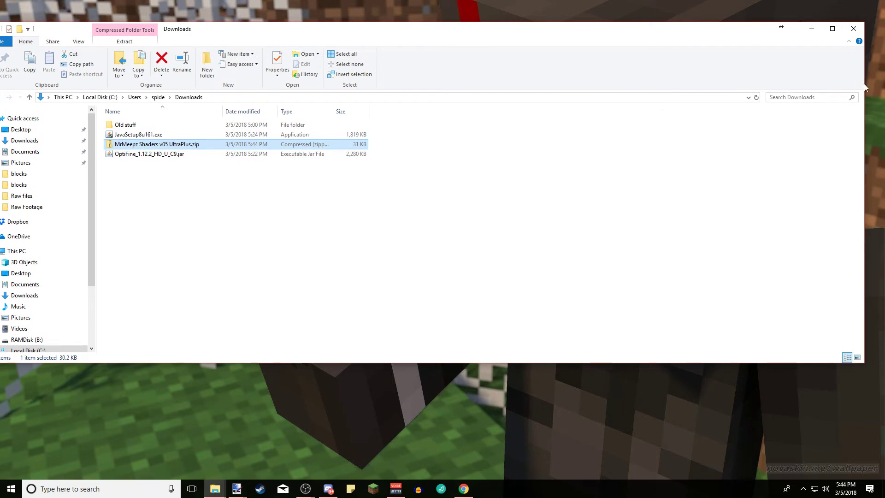
drag(864, 84, 836, 85)
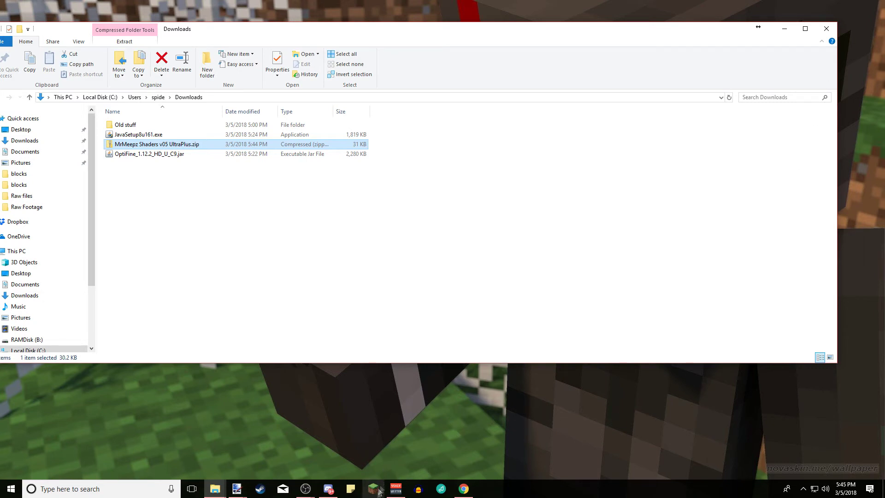
Find the %appdata% folder through the system search and open the shaderpacks folder inside .minecraft
click(213, 489)
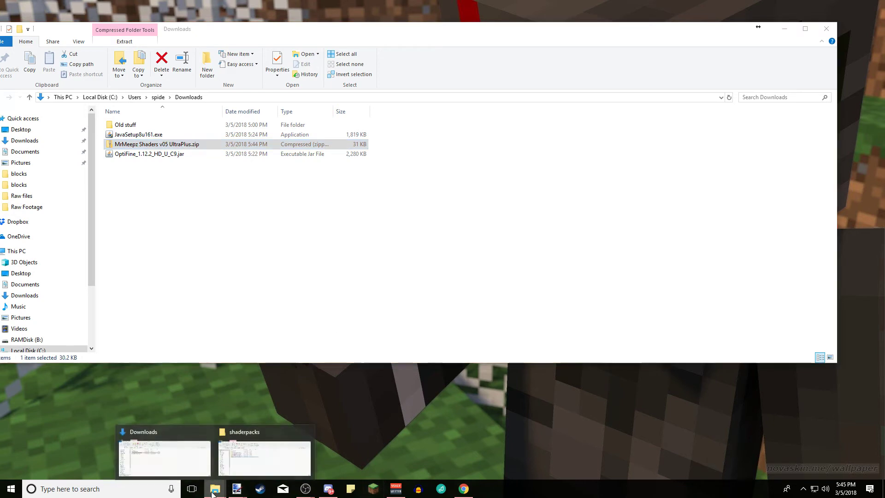
click(83, 489)
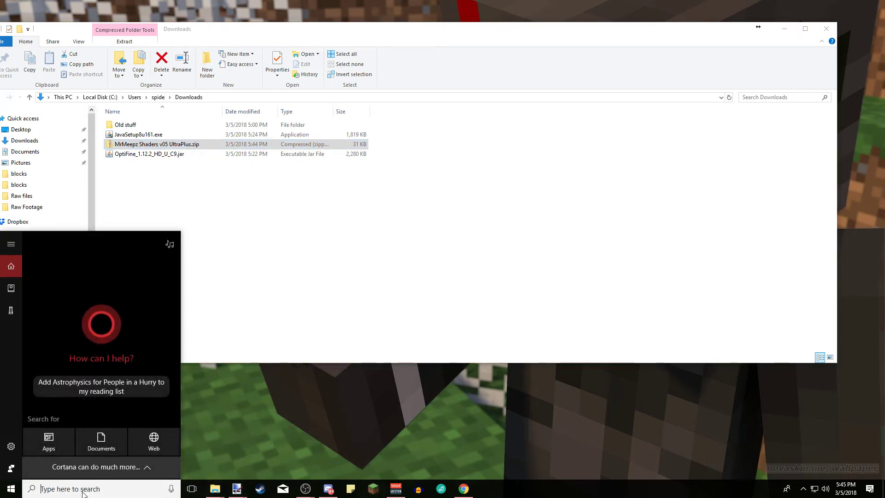
text(%app)
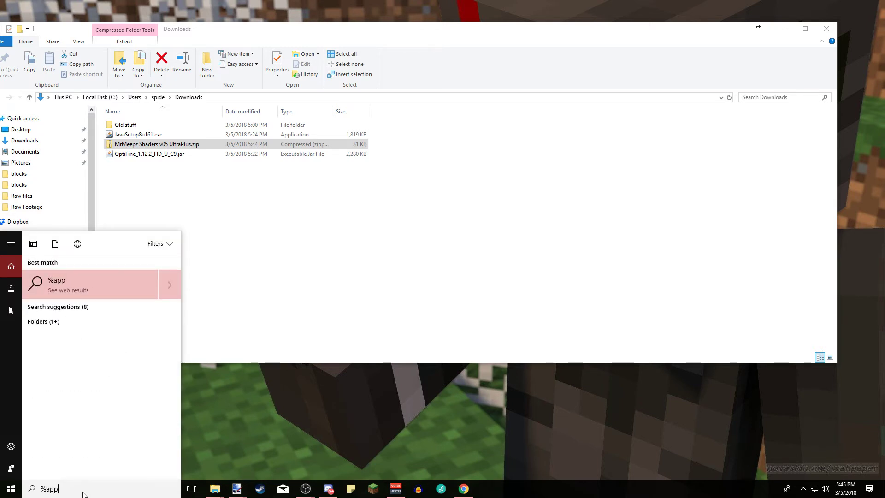
text(data%)
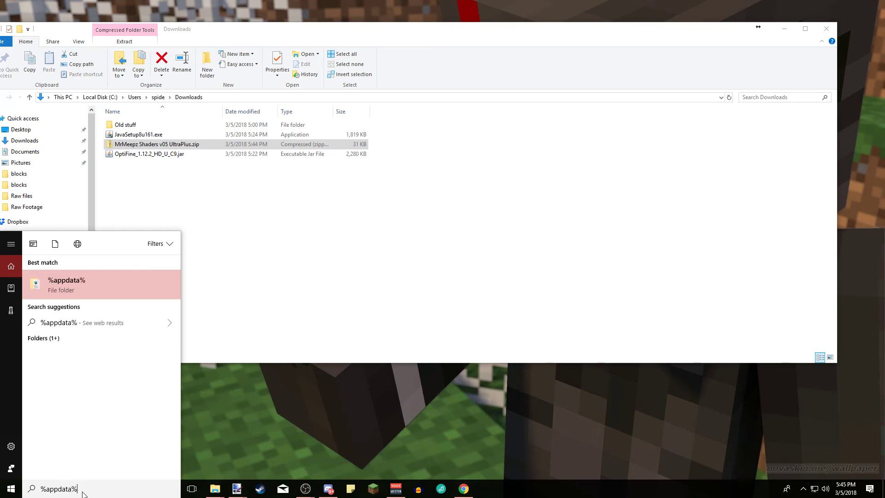
click(67, 286)
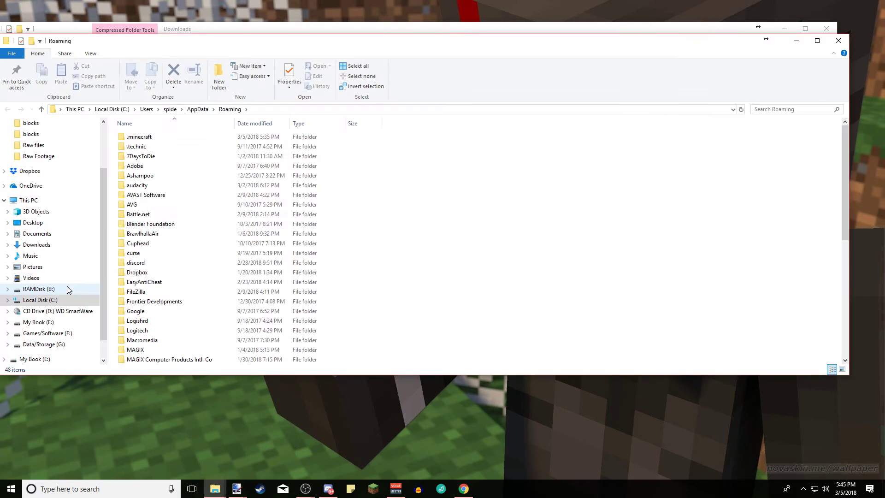
double_click(139, 137)
click(141, 138)
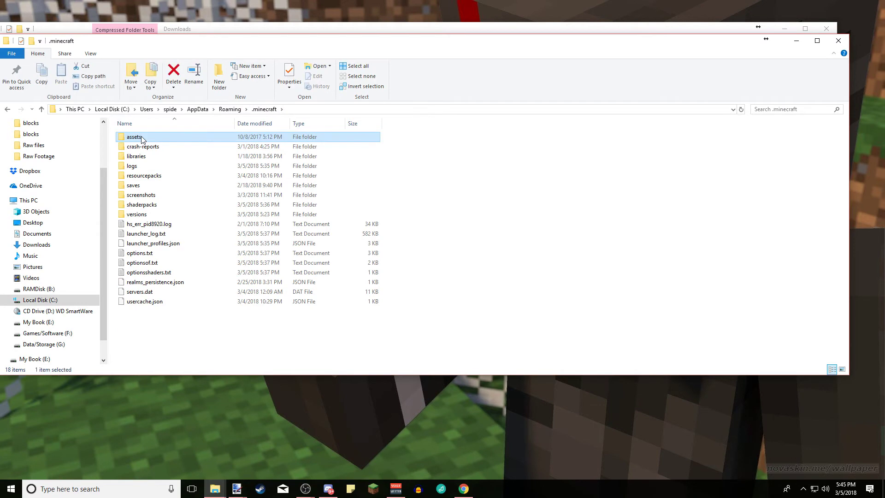
double_click(143, 205)
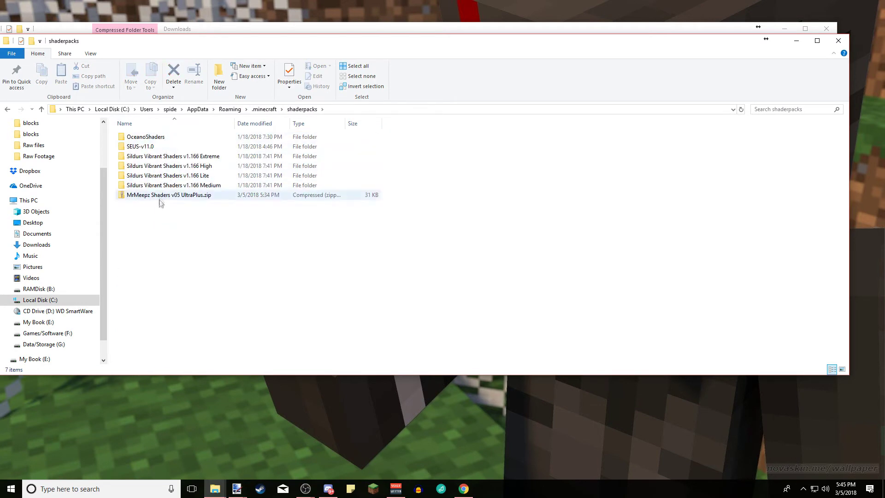
Place the shaderpacks window below the Downloads file list and delete its old MrMeepz Shaders v05 UltraPlus.zip
drag(524, 42, 527, 165)
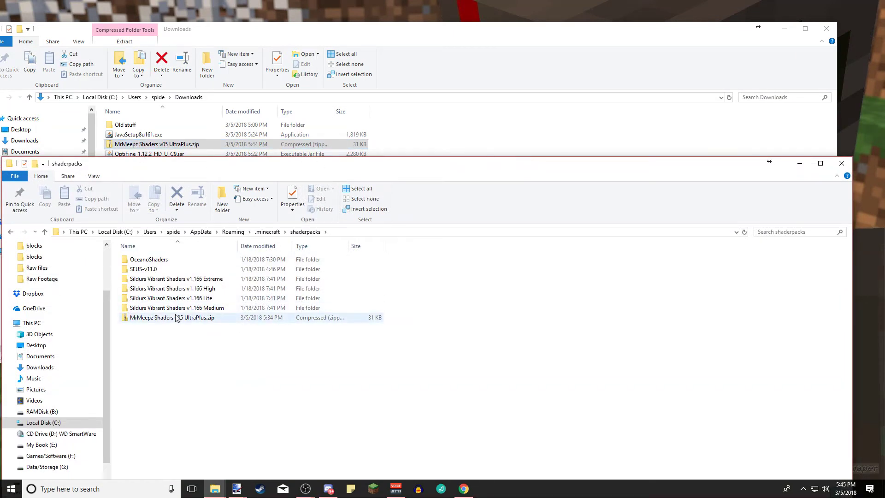
click(139, 322)
key(Delete)
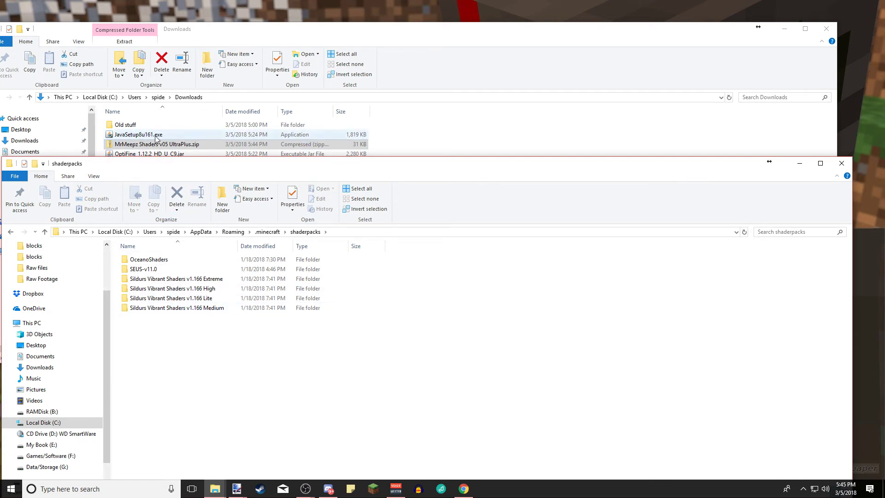
Move MrMeepz Shaders v05 UltraPlus.zip from Downloads into the shaderpacks folder and close both folder windows
click(122, 146)
drag(122, 147, 147, 337)
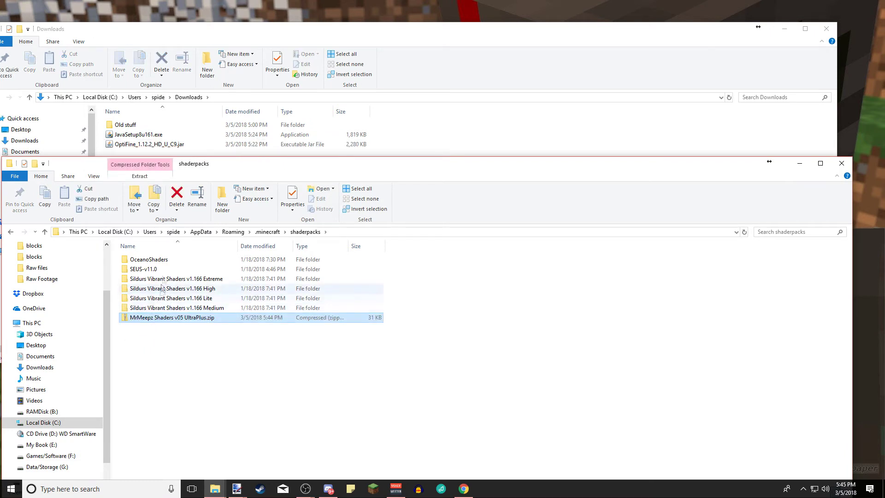
click(483, 40)
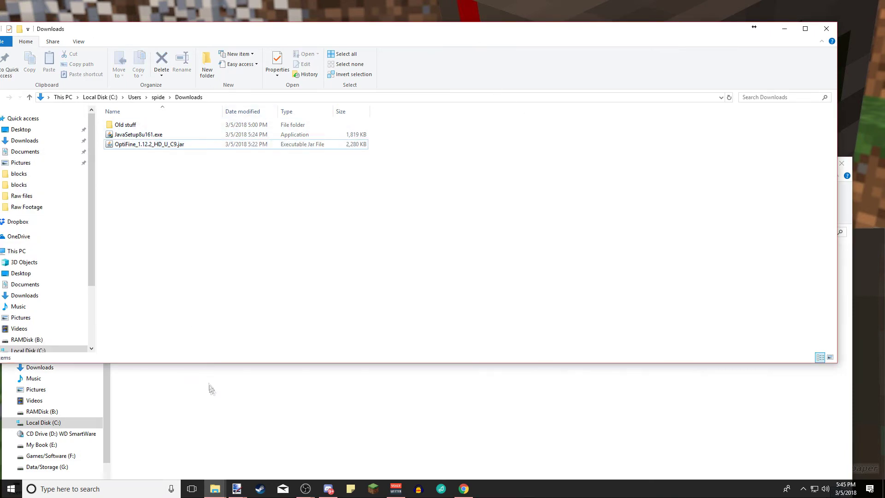
click(209, 387)
click(828, 32)
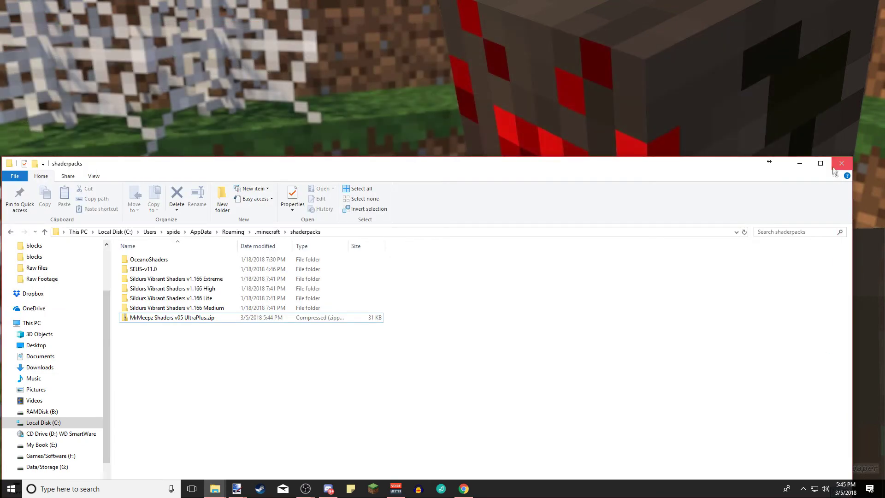
click(835, 162)
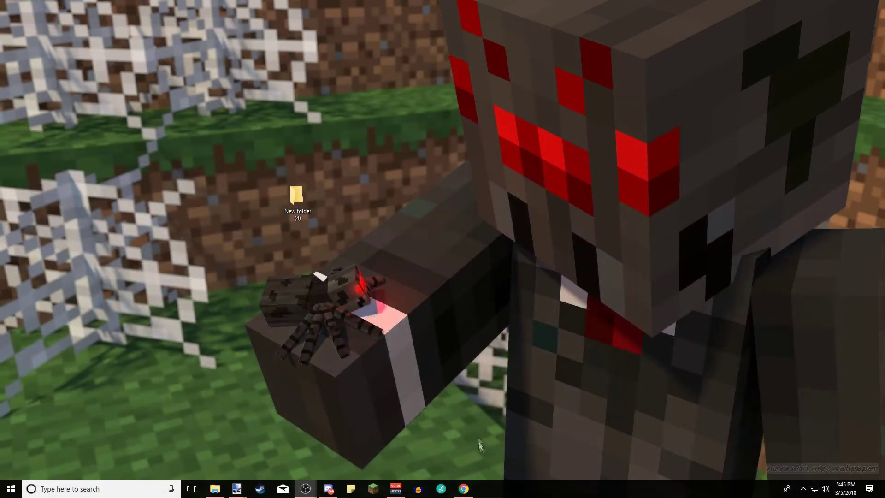
Switch to the Minecraft Launcher and start the game with the 1.12.2-OptiFine_HD_U_C9 profile
click(373, 488)
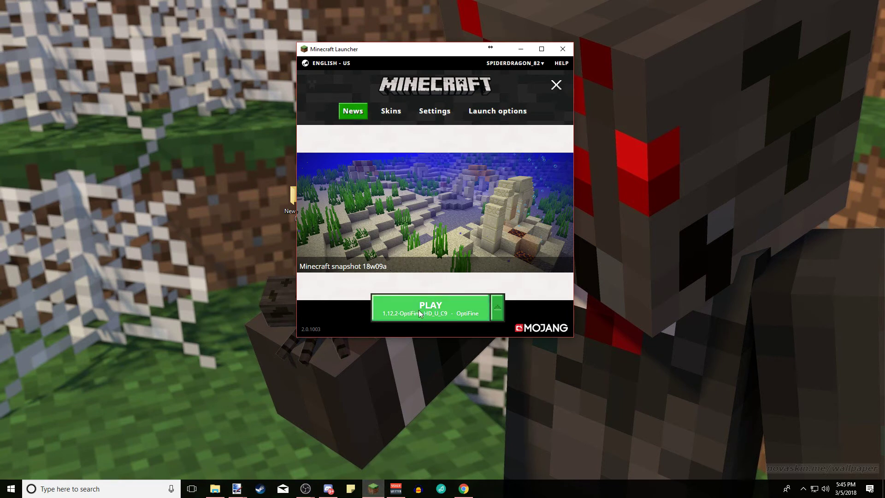
click(420, 313)
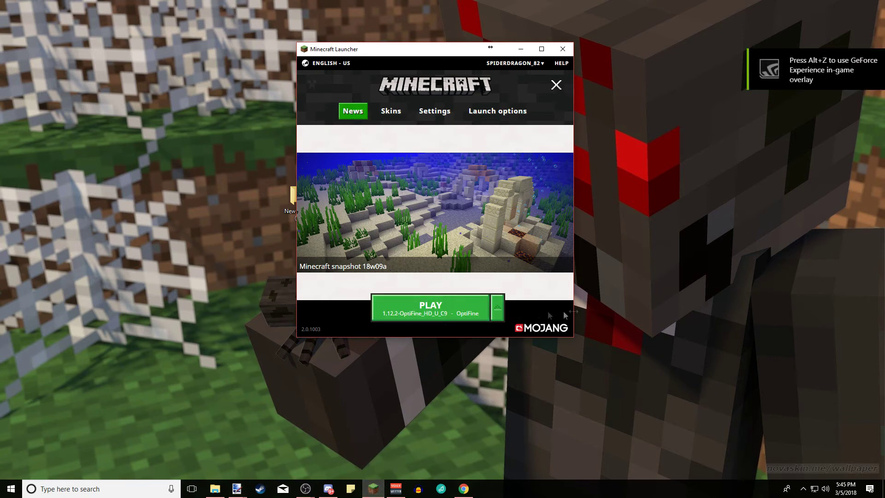
click(498, 307)
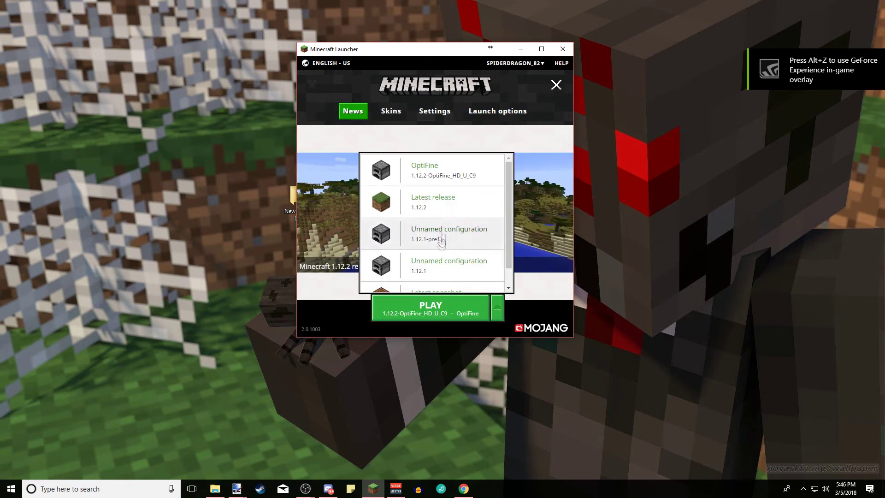
click(415, 174)
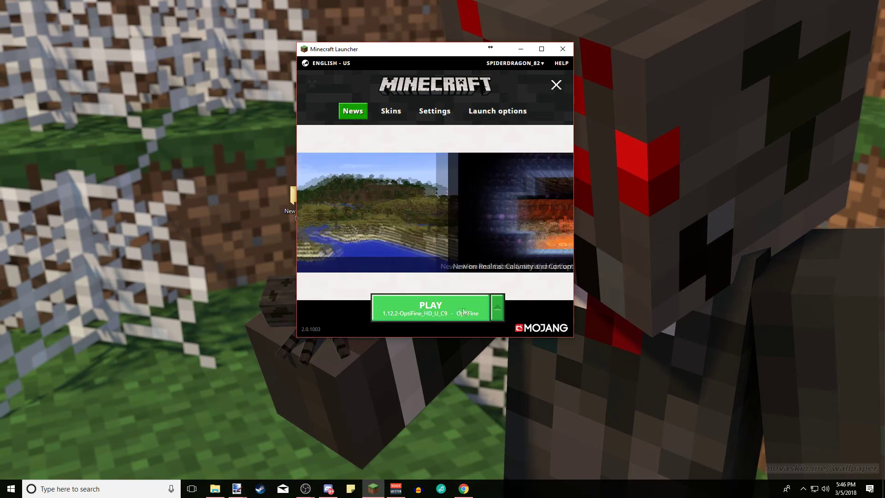
click(436, 308)
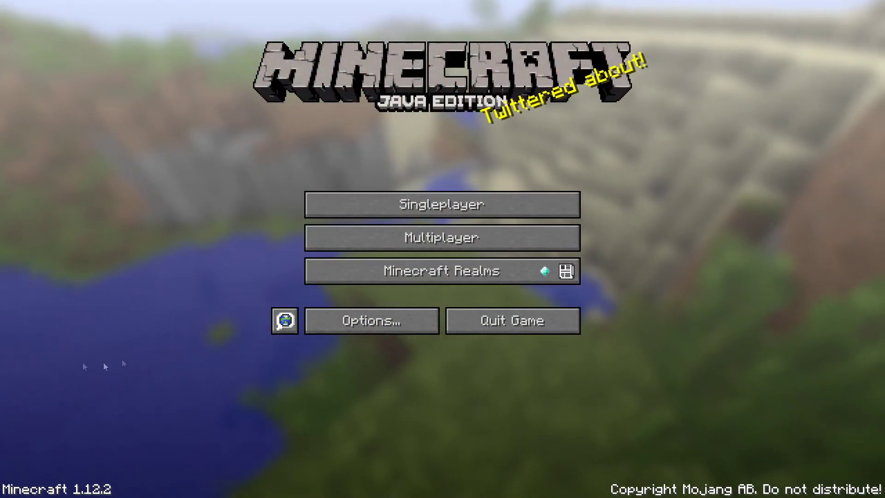
Activate MrMeepz Shaders v05 UltraPlus.zip in the video settings' shader list and return to the title screen
click(371, 319)
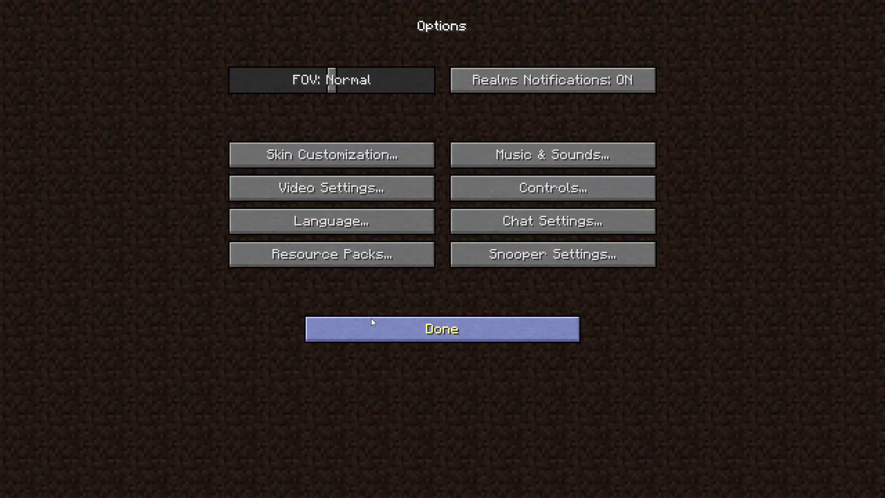
click(336, 193)
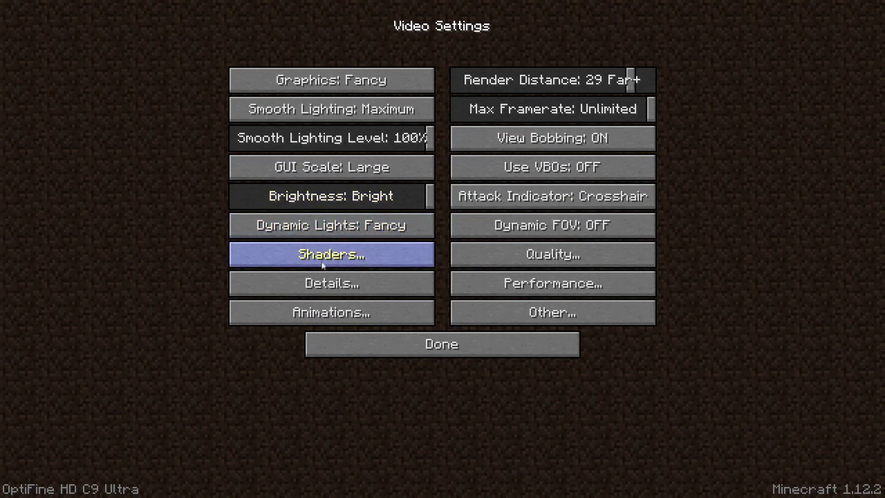
click(322, 261)
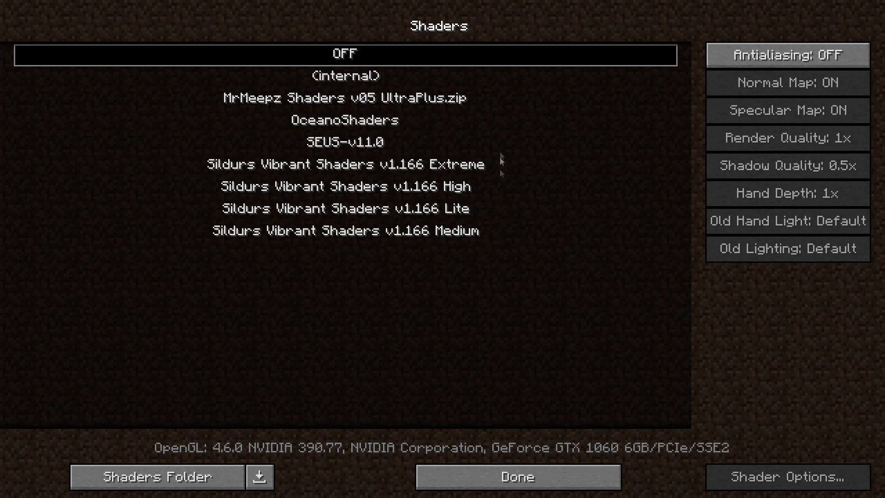
click(351, 100)
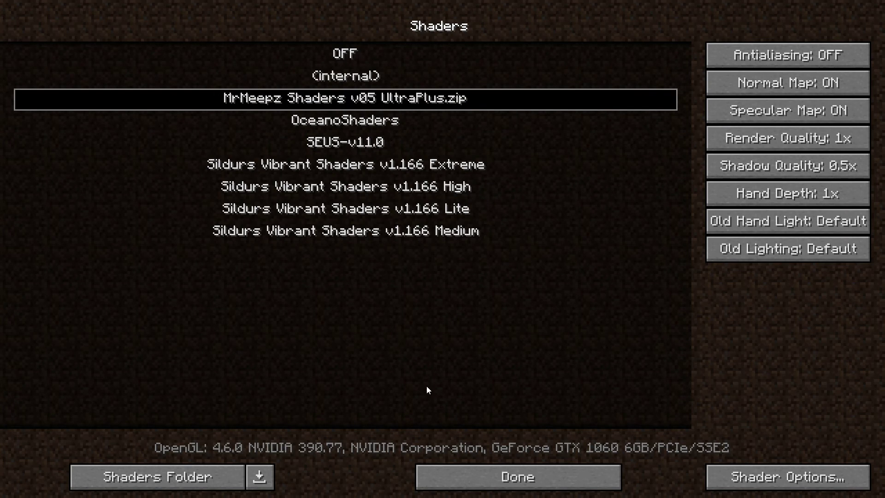
click(511, 475)
click(464, 347)
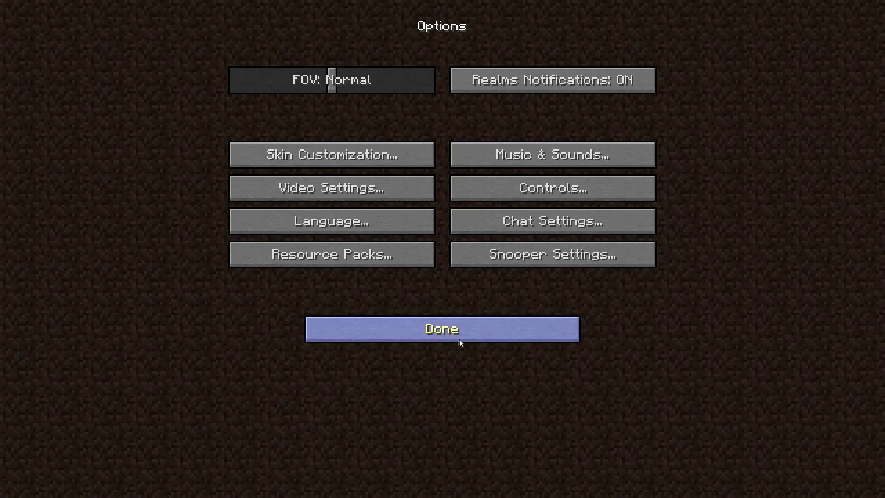
click(458, 338)
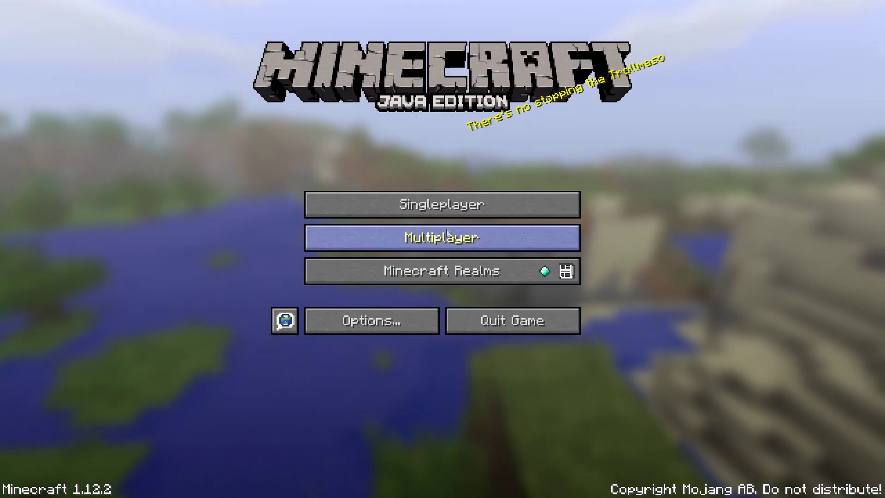
Create a new singleplayer world named Shader in Survival mode
click(450, 208)
click(499, 449)
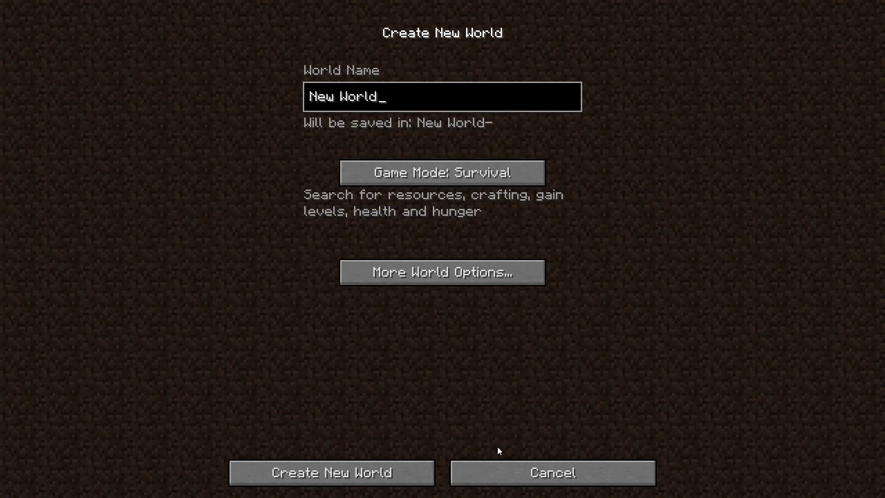
key(BackSpace)
key(BackSpace)
key(BackSpace)
key(BackSpace)
key(BackSpace)
key(BackSpace)
key(BackSpace)
key(BackSpace)
key(BackSpace)
text(Shadr)
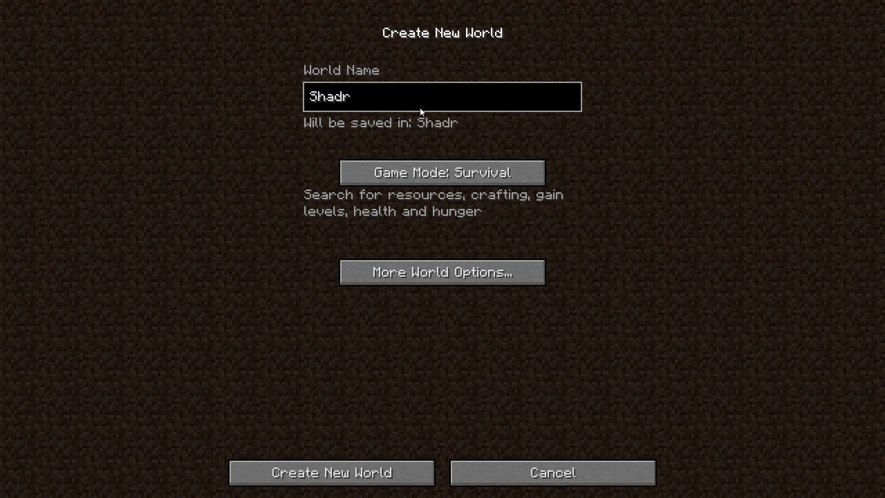
key(BackSpace)
text(er)
click(387, 468)
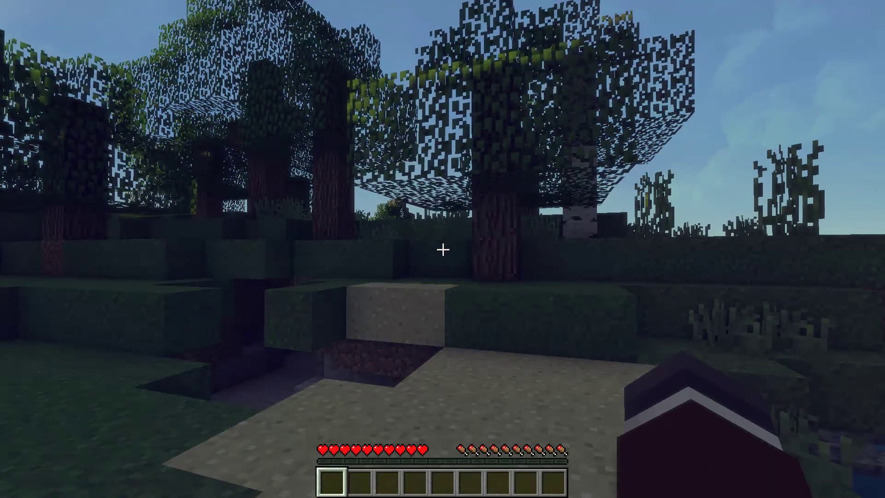
Walk out onto the sandy beach, examine the shaders in front-facing third-person view, and pause the game
key(w)
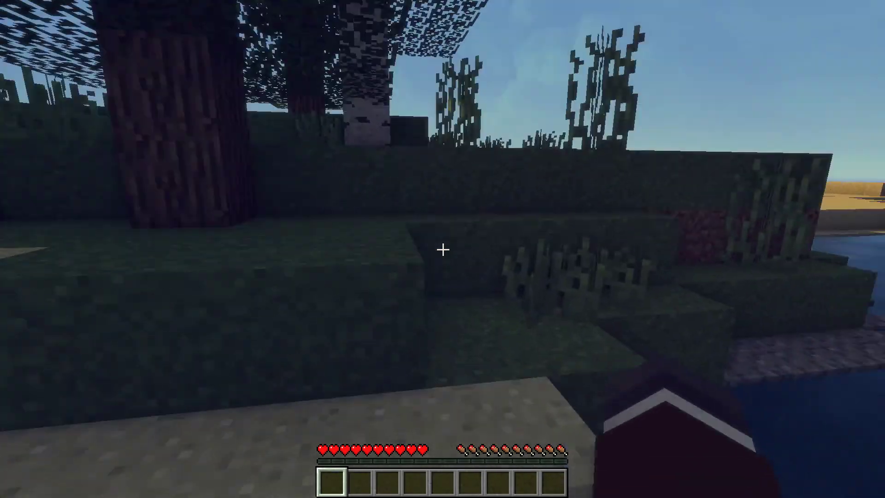
key(w)
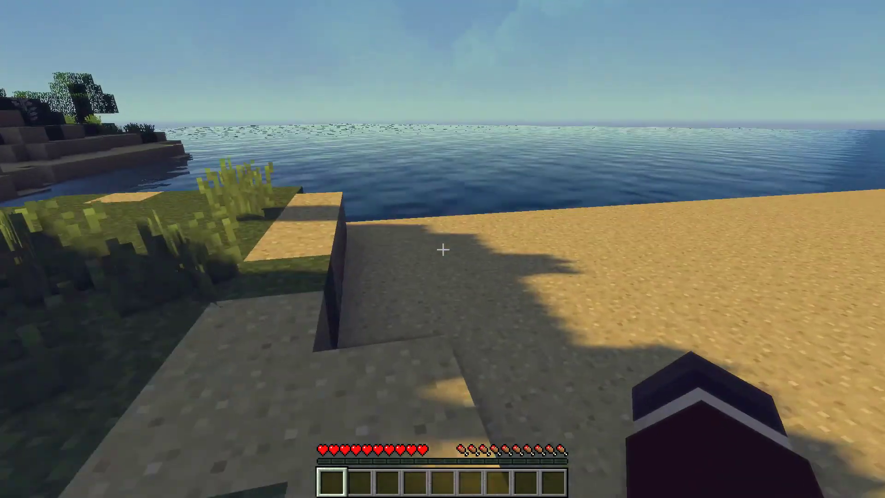
key(w)
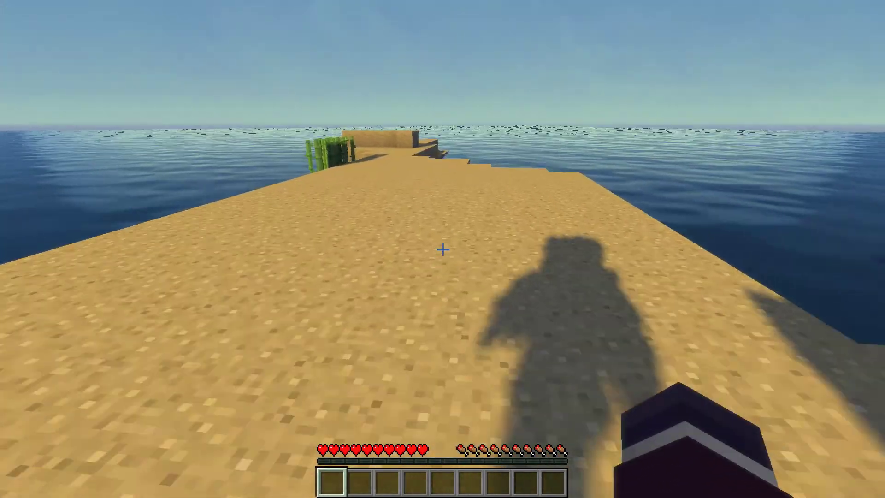
key(w)
key(F5)
key(F5)
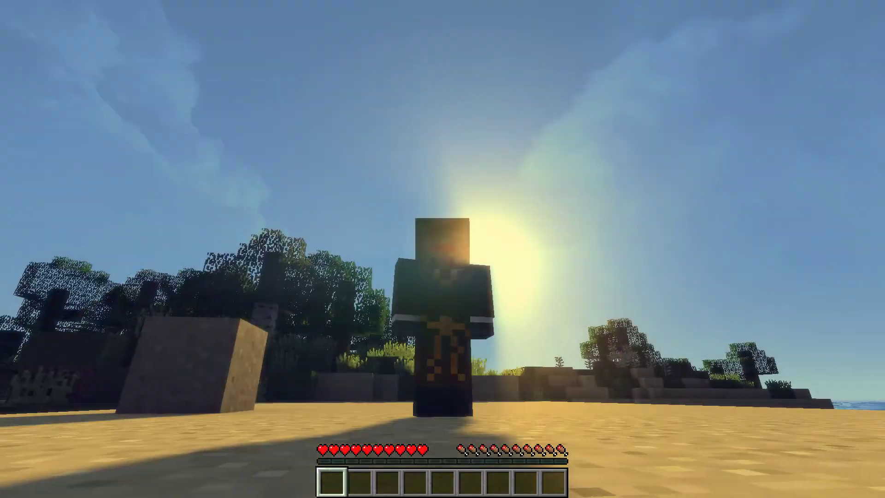
mouse_move(442, 249)
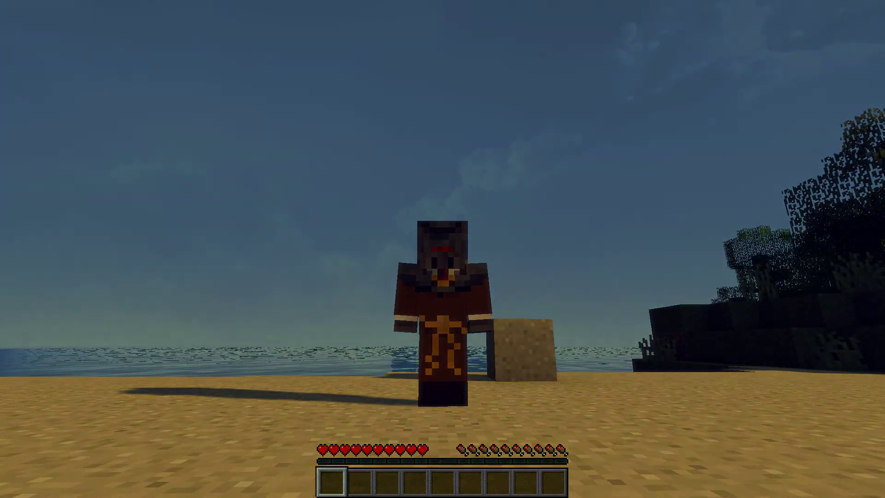
key(Escape)
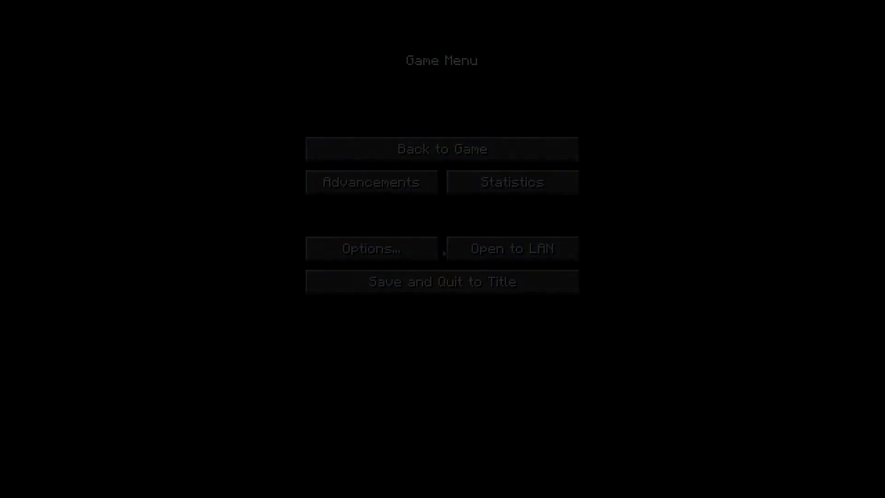